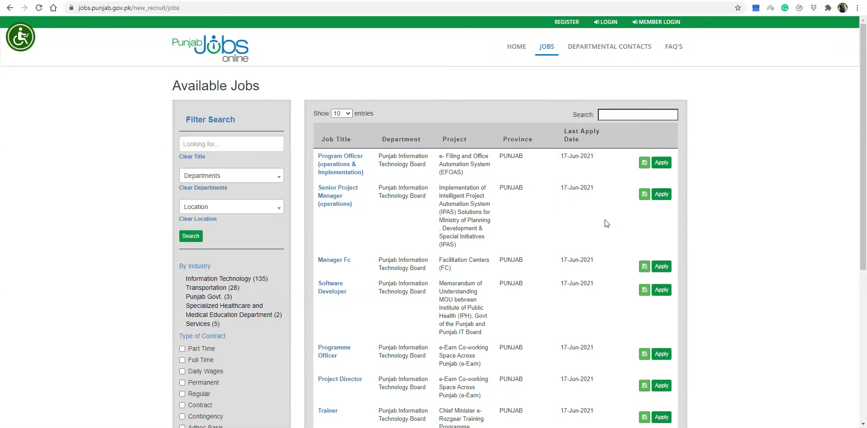
Step: Browse the available jobs and open the details of the Program Officer (Operations & Implementation) vacancy
scroll(630, 204, "down", 5)
scroll(630, 203, "up", 5)
left_click(666, 164)
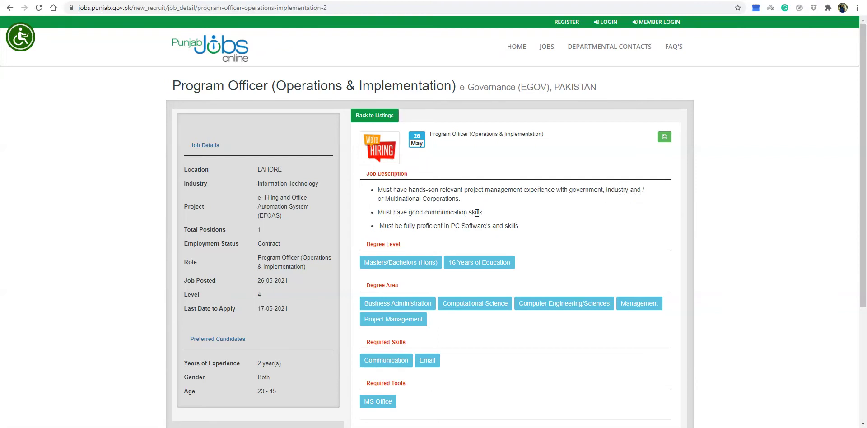
Step: Examine the vacancy's job description, required skills and required tools
left_click_drag(423, 212, 484, 213)
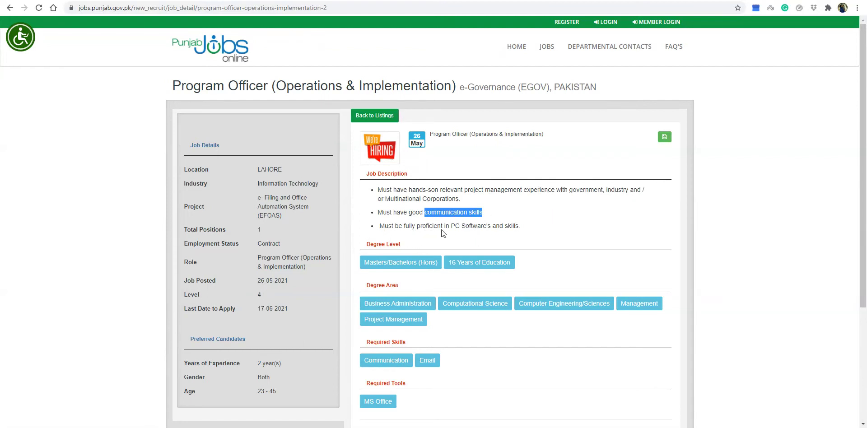
left_click_drag(450, 225, 521, 225)
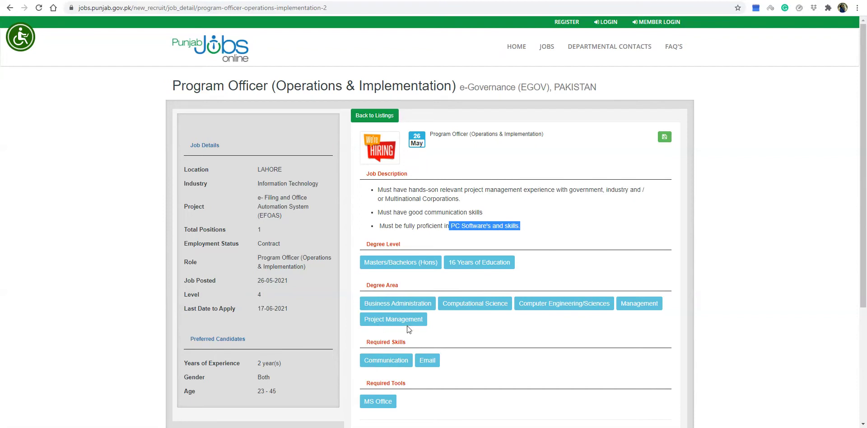
left_click(444, 216)
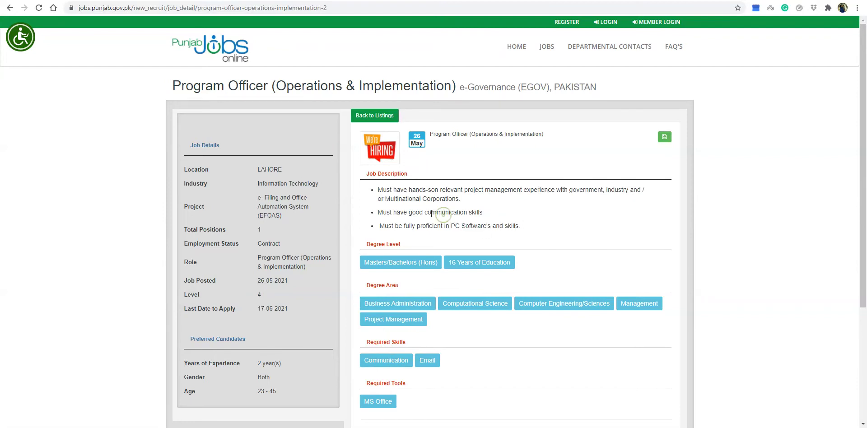
left_click_drag(424, 212, 485, 216)
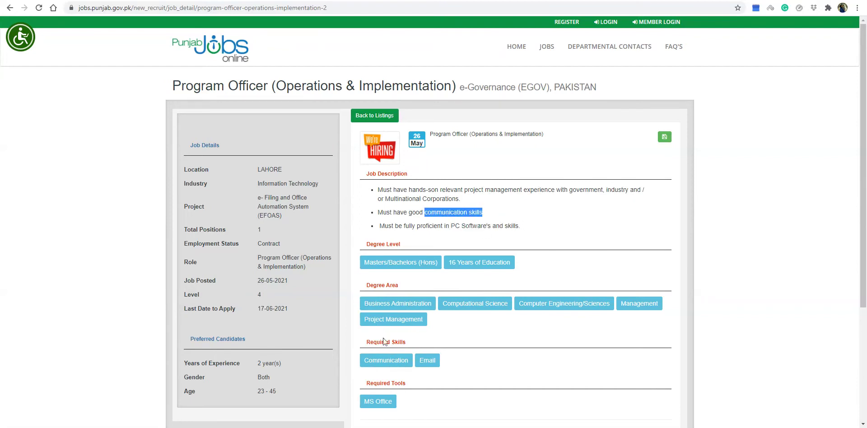
left_click_drag(363, 359, 409, 361)
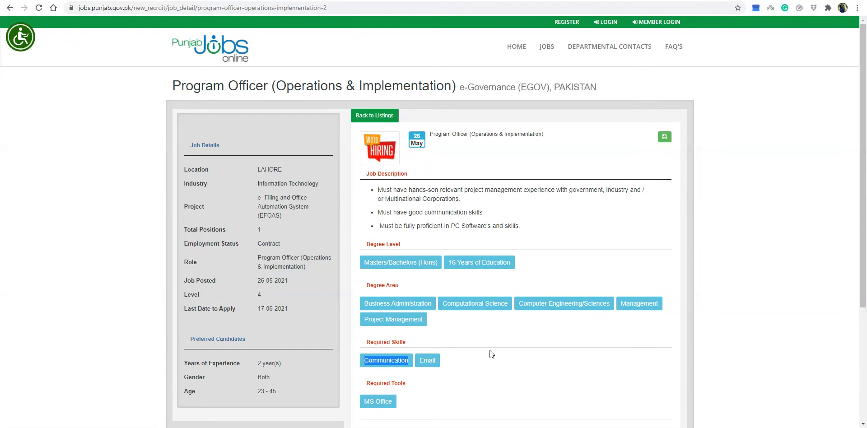
left_click_drag(418, 362, 431, 363)
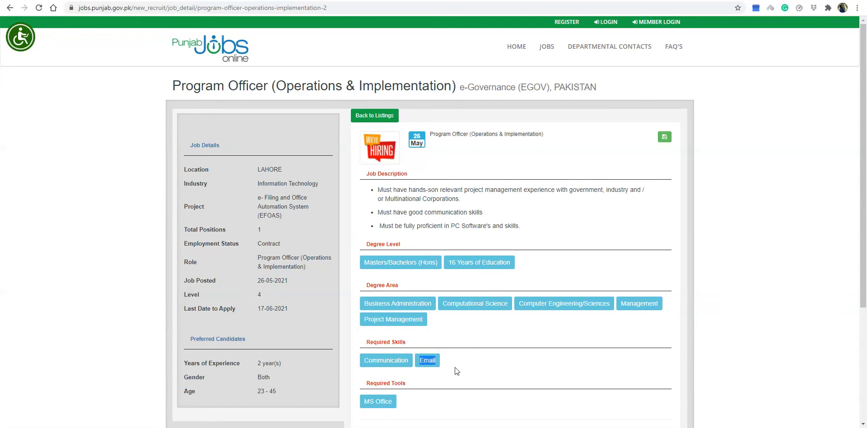
scroll(445, 310, "down", 3)
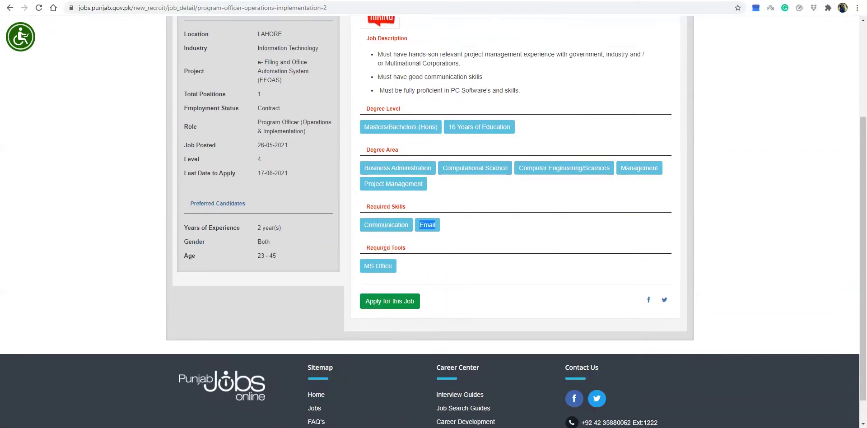
left_click_drag(364, 266, 385, 267)
left_click_drag(430, 227, 436, 226)
left_click_drag(364, 225, 409, 227)
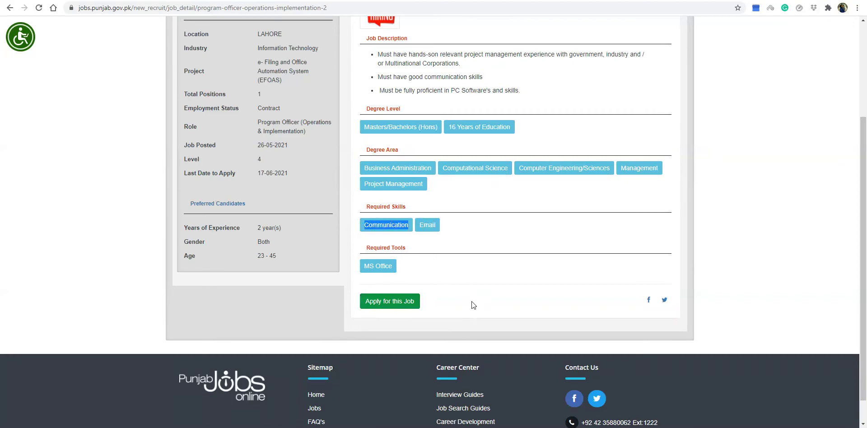
scroll(472, 211, "up", 3)
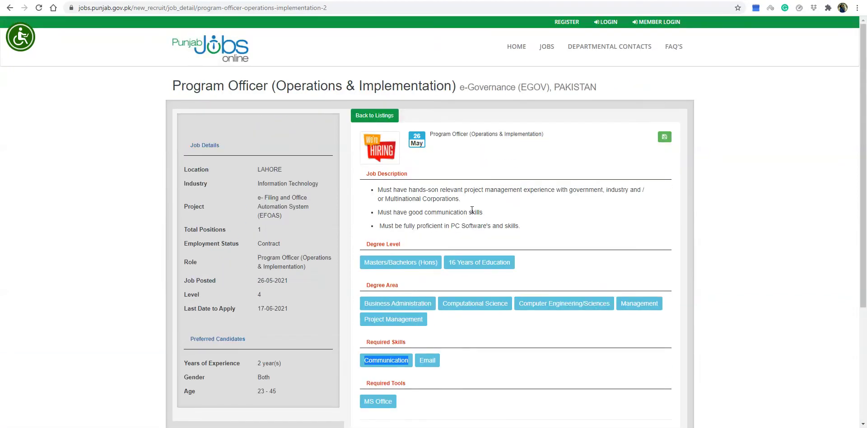
scroll(472, 209, "down", 1)
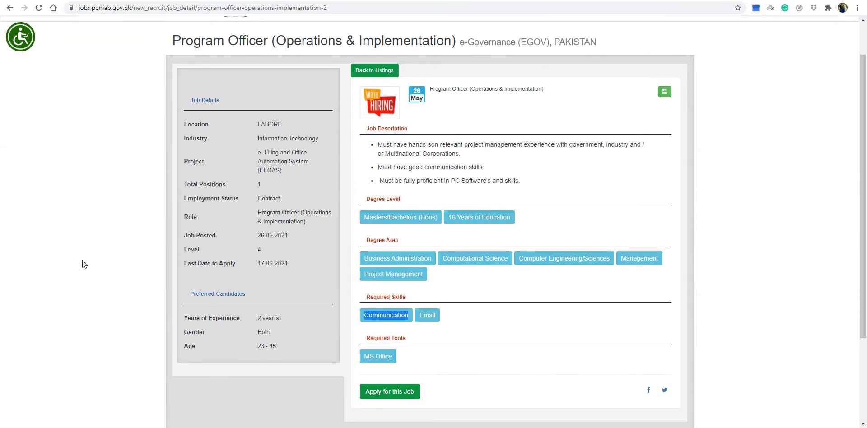
scroll(533, 262, "up", 1)
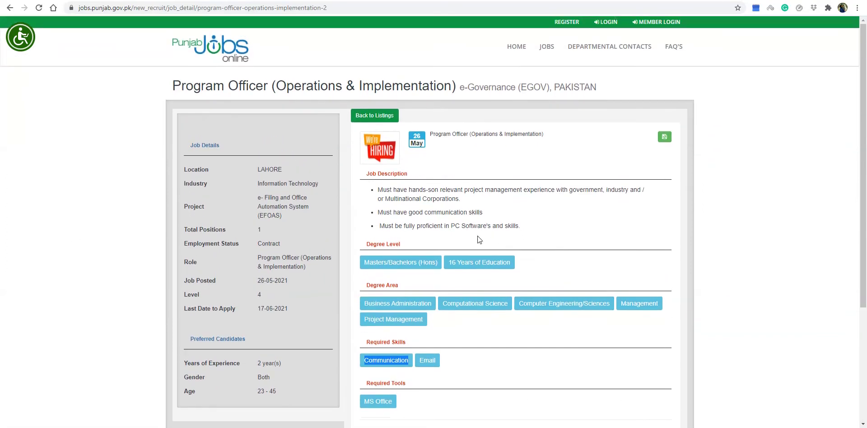
Step: Open the login form and check the fields of the registration form, returning to the login form
left_click(613, 21)
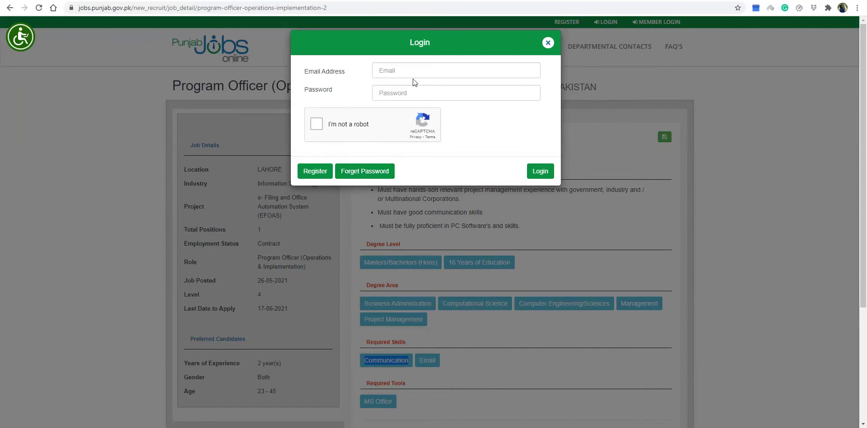
left_click(323, 173)
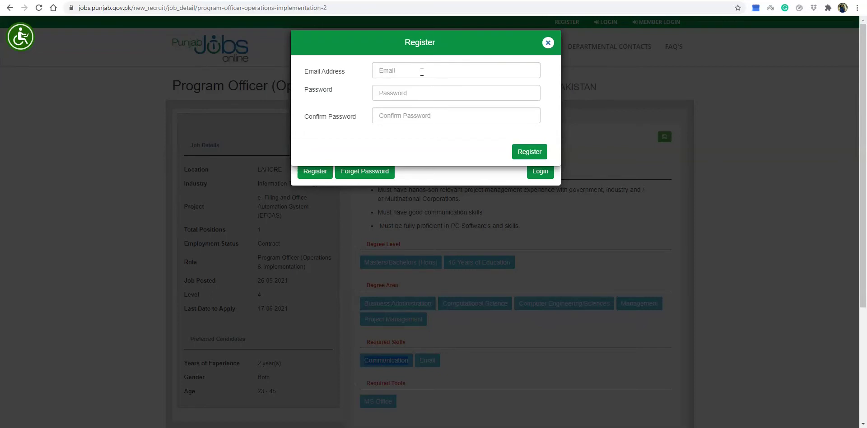
left_click(548, 43)
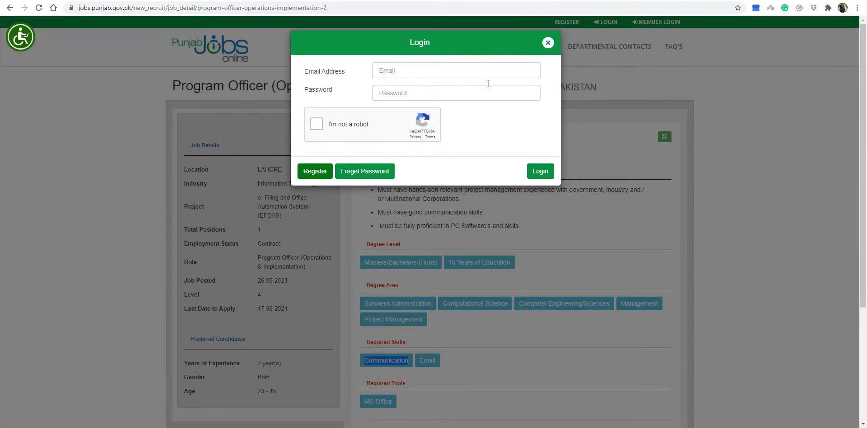
left_click(316, 171)
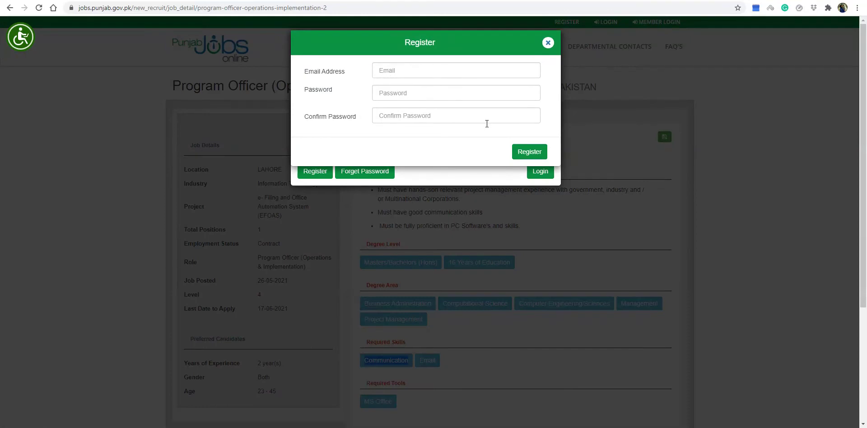
left_click(548, 43)
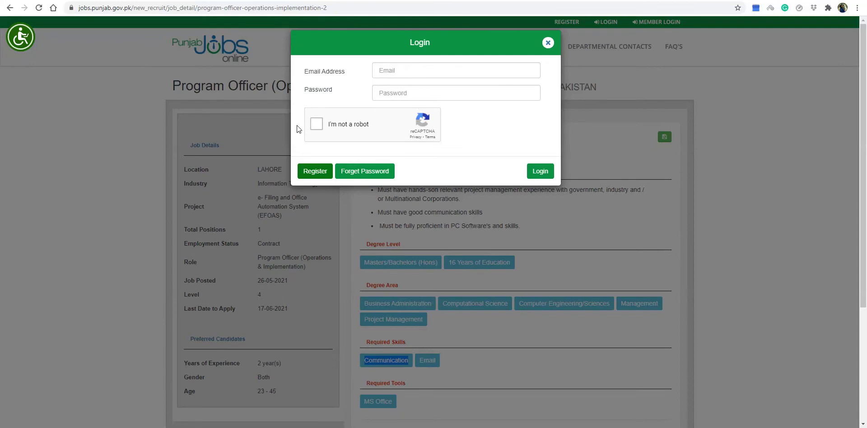
Step: Complete the "I'm not a robot" check and enter the account's e-mail address in the login form
left_click(317, 125)
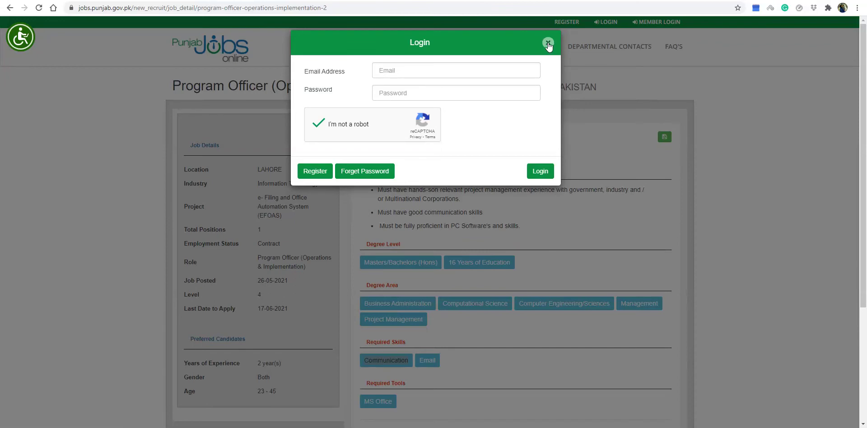
left_click(469, 68)
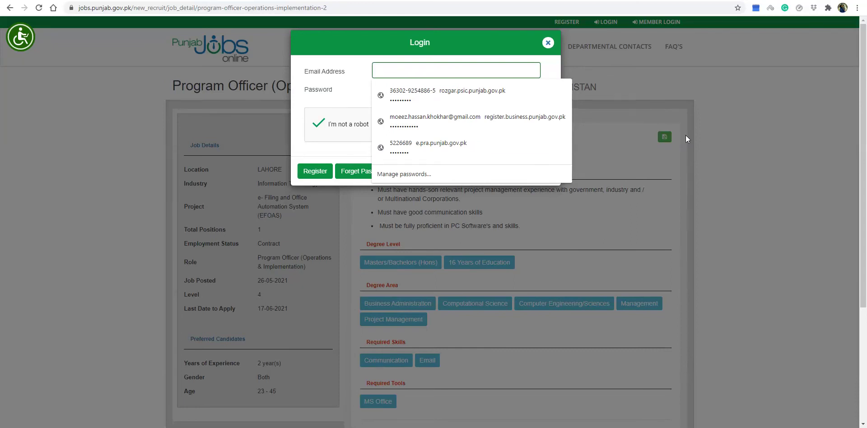
type("adv")
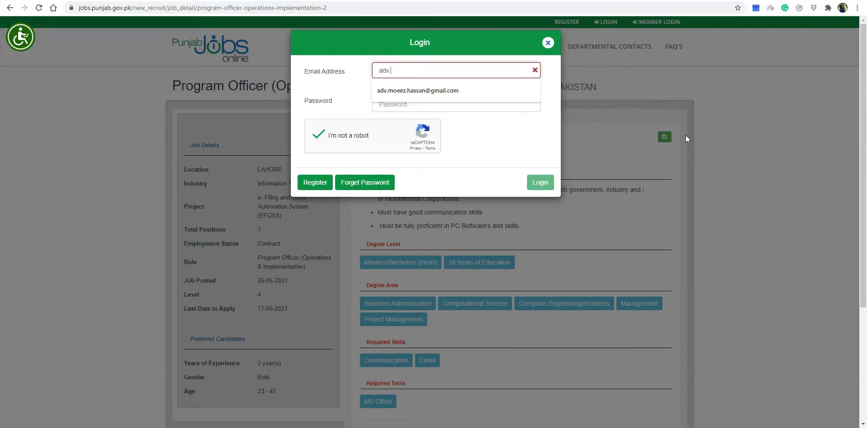
type(".")
key("Down")
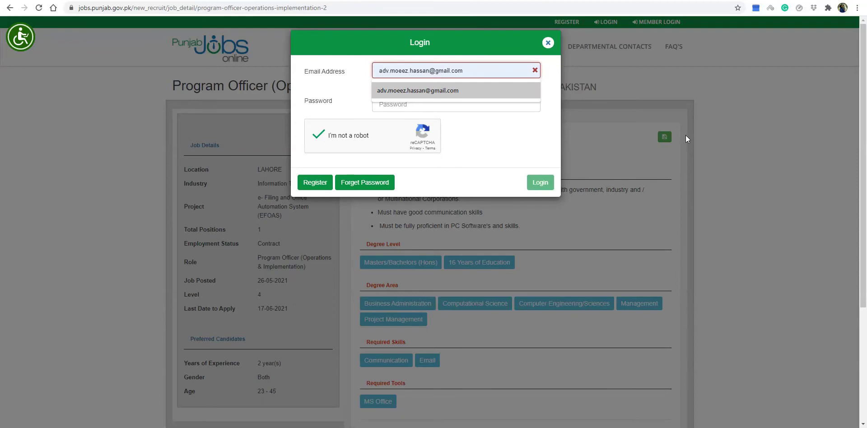
key("Return")
Step: Enter the account password and try to log in
key("Tab")
type("••••••••••")
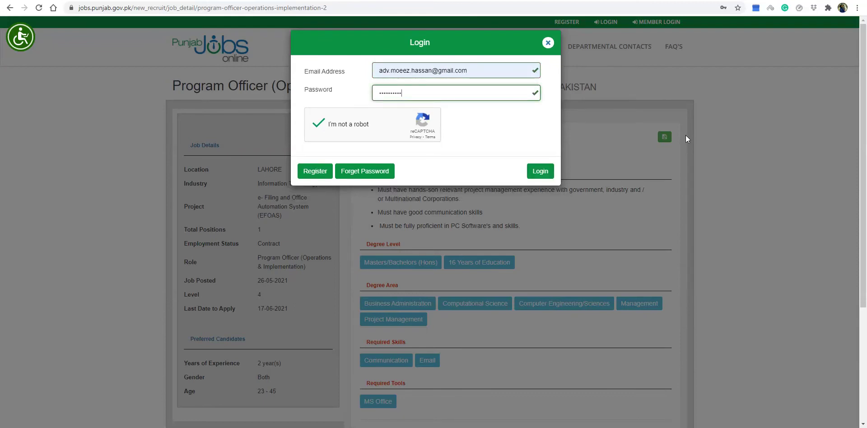
type("•")
left_click(541, 171)
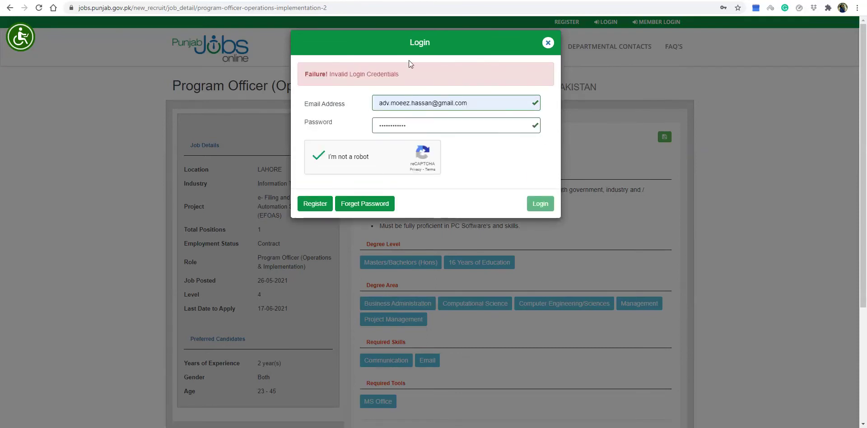
Step: Re-enter the account password and submit the login form
left_click(432, 127)
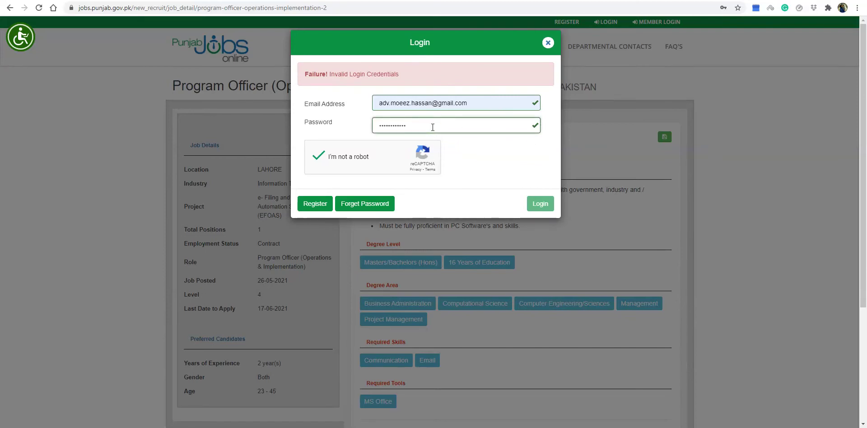
double_click(432, 127)
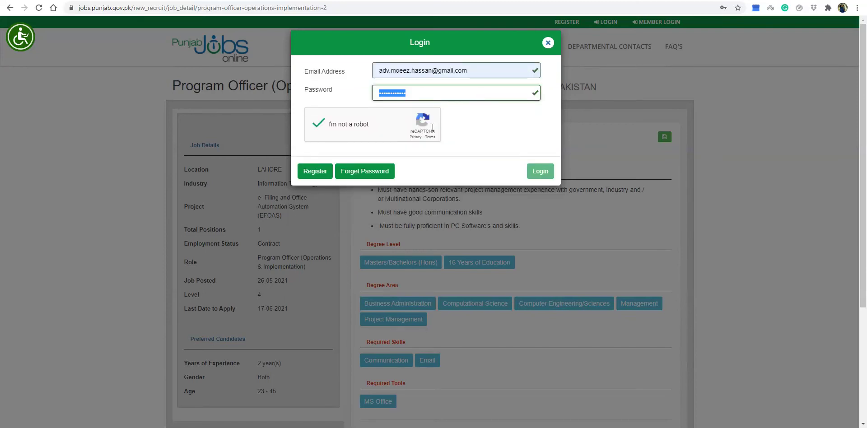
type("••••••••••")
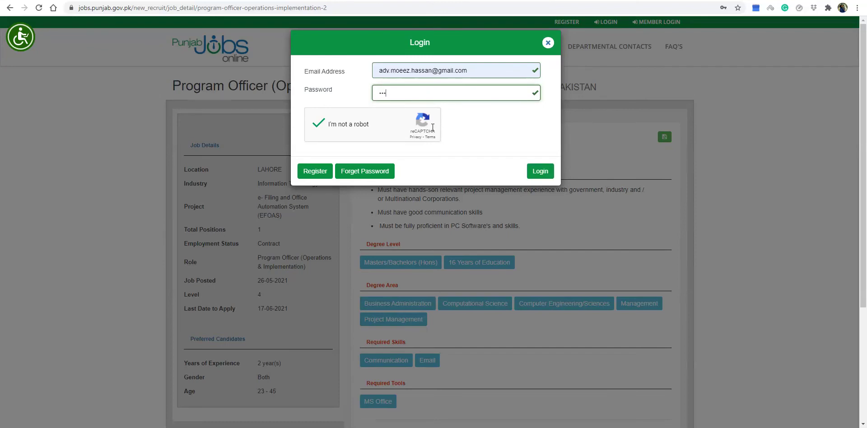
type("••")
left_click(541, 172)
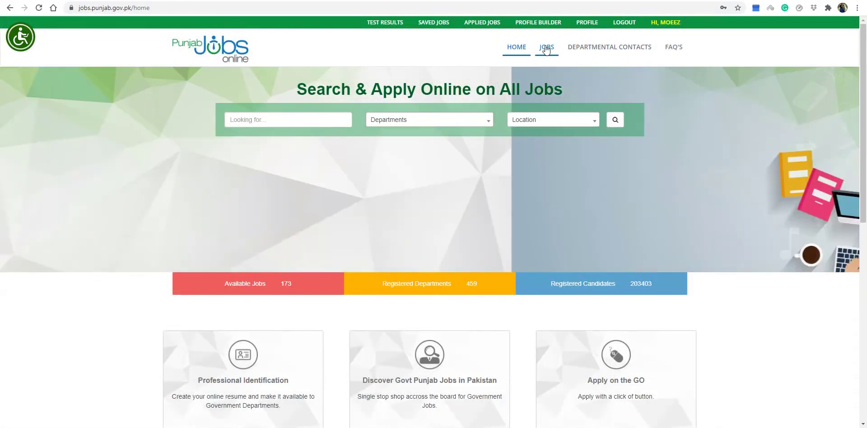
Step: Open the Program Officer (Operations & Implementation) vacancy from the jobs list and review its requirements
left_click(547, 47)
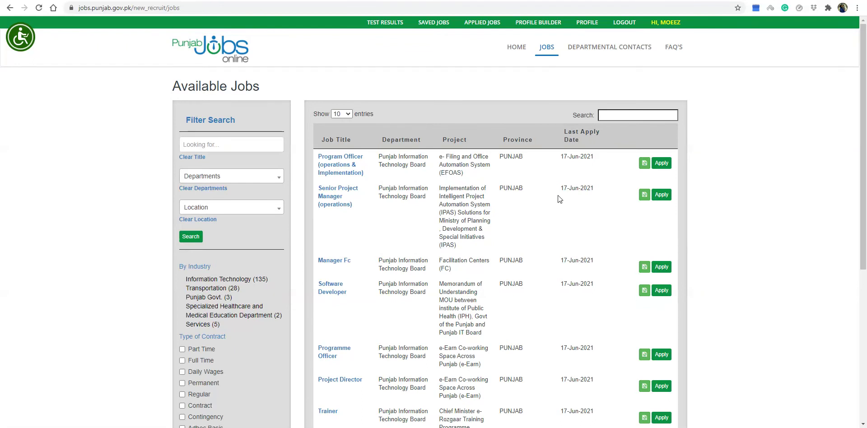
left_click(670, 167)
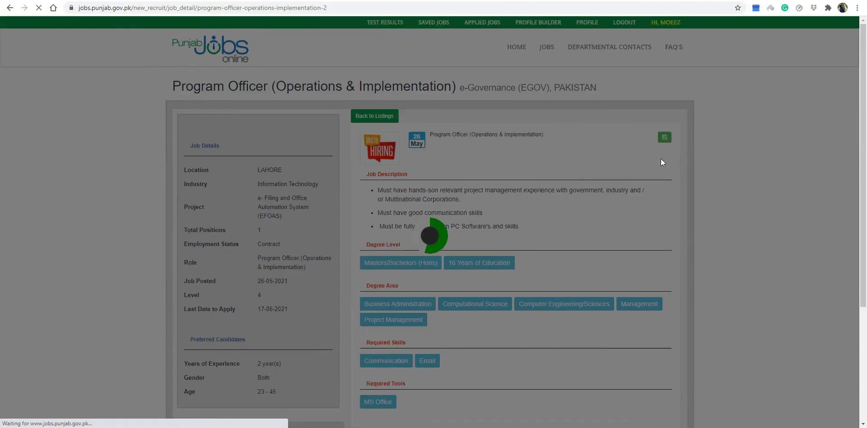
scroll(507, 156, "down", 3)
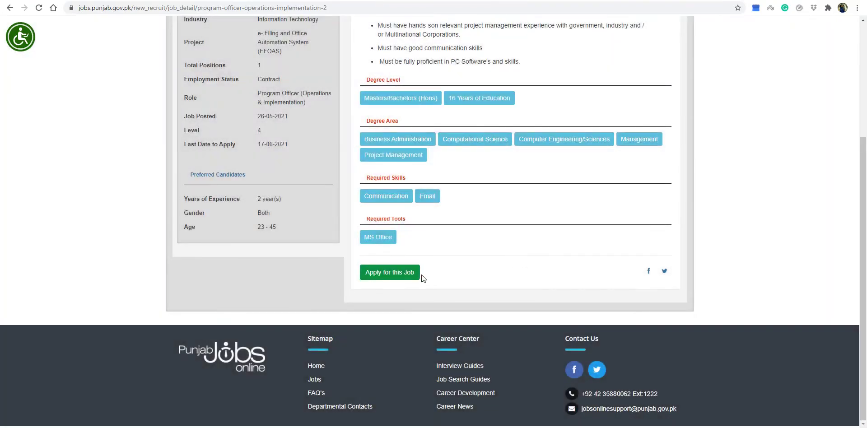
scroll(478, 266, "up", 2)
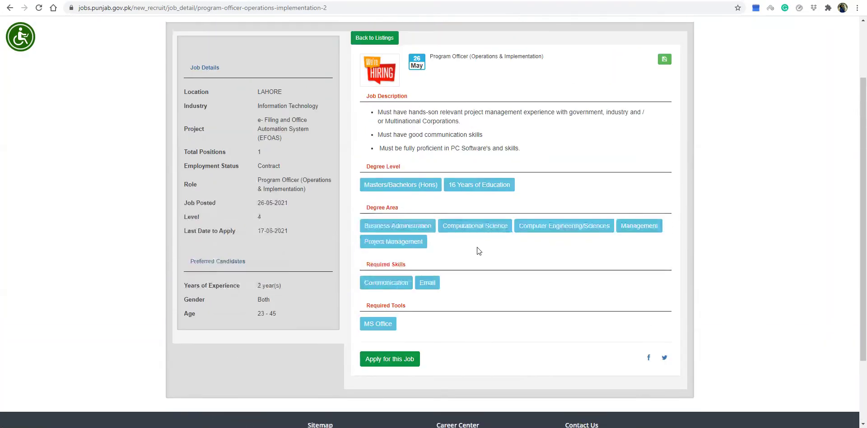
scroll(467, 262, "up", 1)
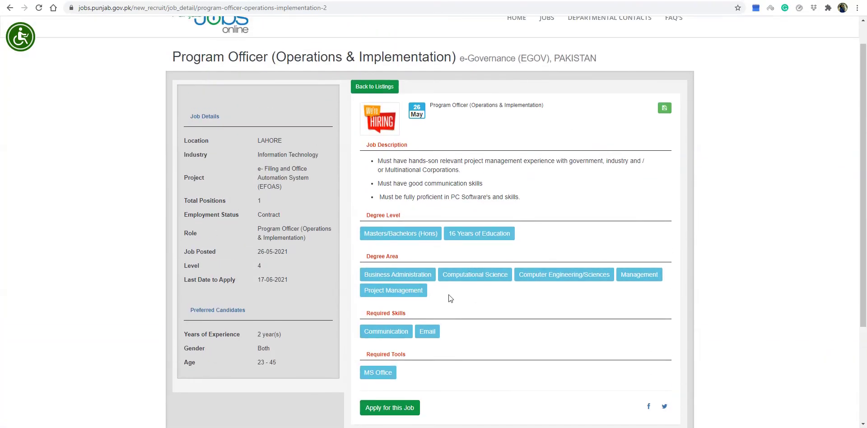
Step: Apply for this job with current and expected salary both 60,000 - 69,999 PKR and Open Quota, and submit the application
left_click(407, 408)
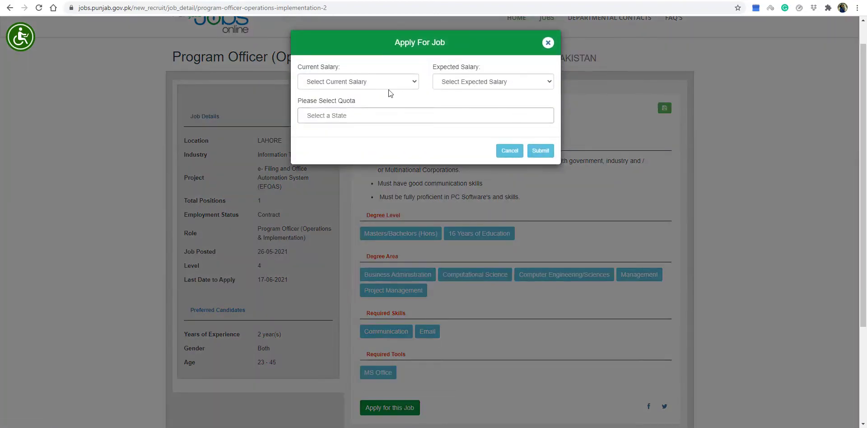
left_click(415, 82)
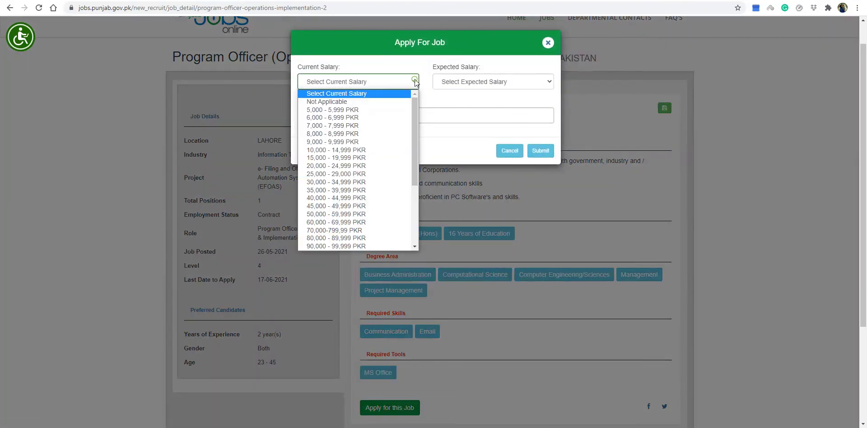
left_click(365, 221)
left_click(531, 84)
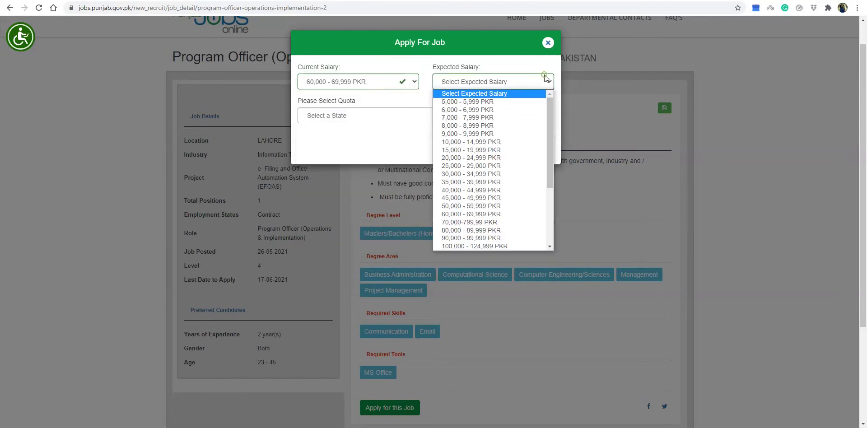
left_click(495, 215)
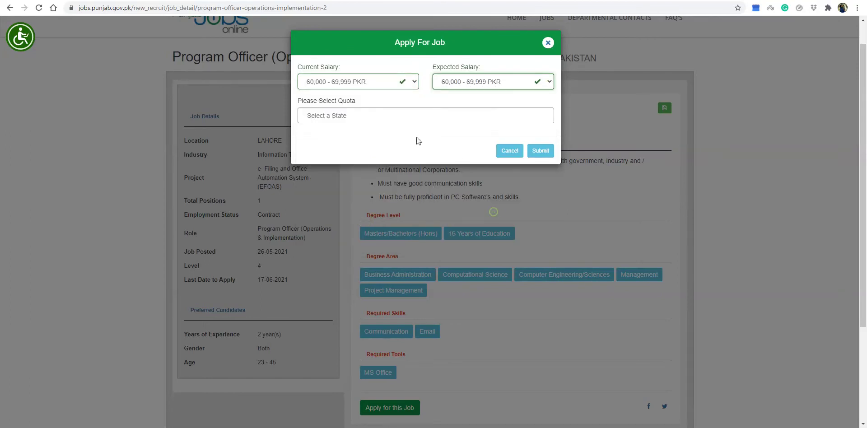
left_click(482, 111)
left_click(375, 130)
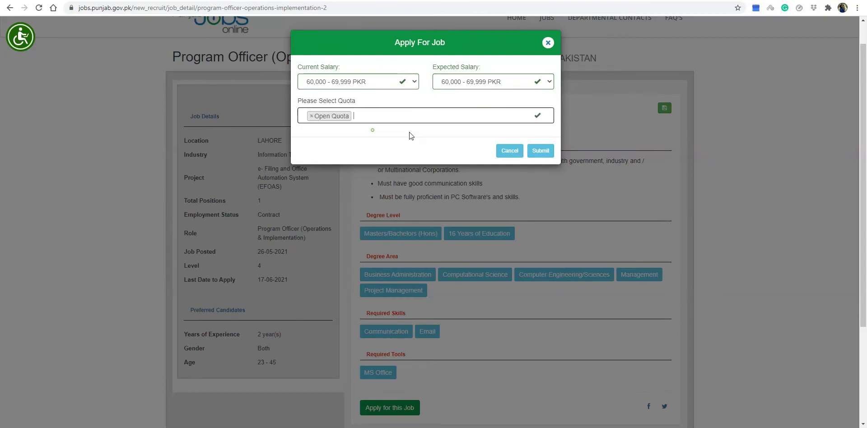
left_click(544, 152)
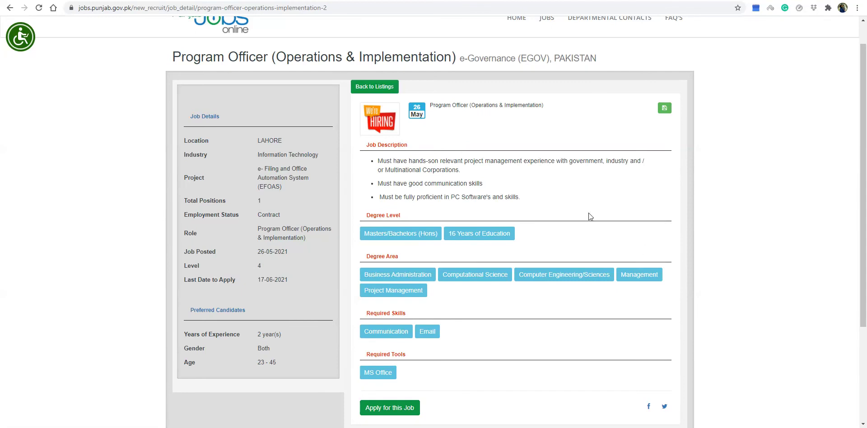
Step: Open the profile builder and review the personal information, experience and academics sections
scroll(589, 212, "up", 1)
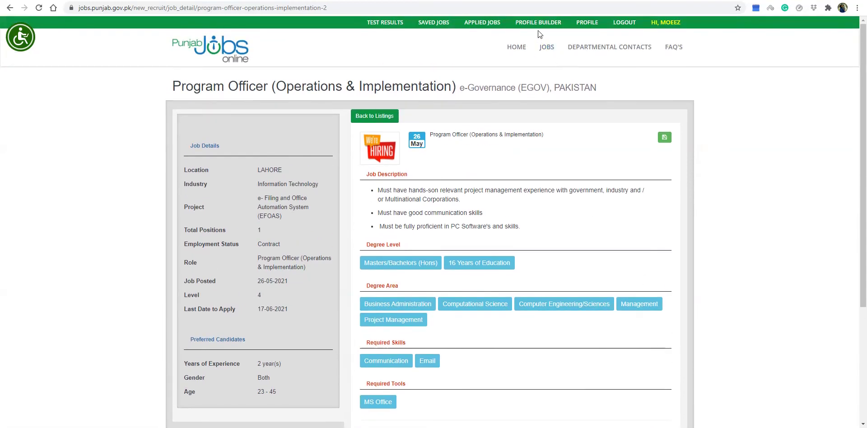
left_click(543, 26)
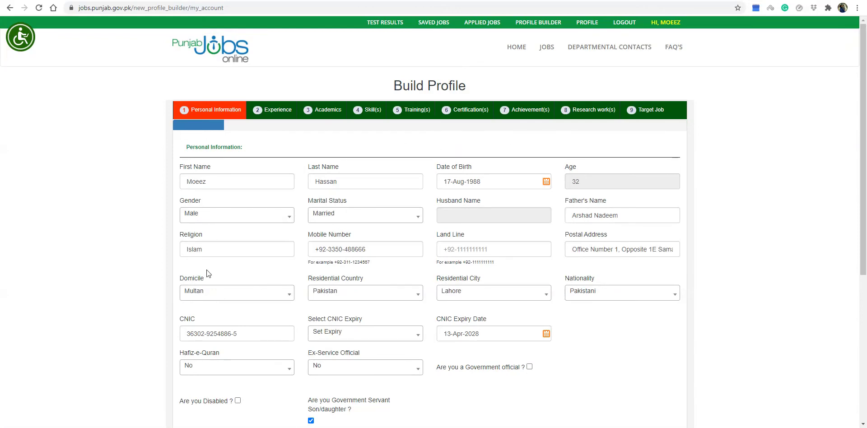
scroll(402, 228, "down", 4)
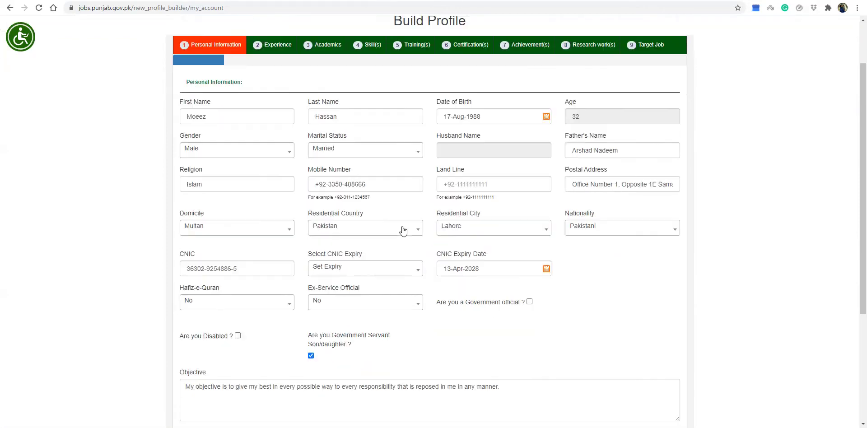
scroll(403, 228, "up", 4)
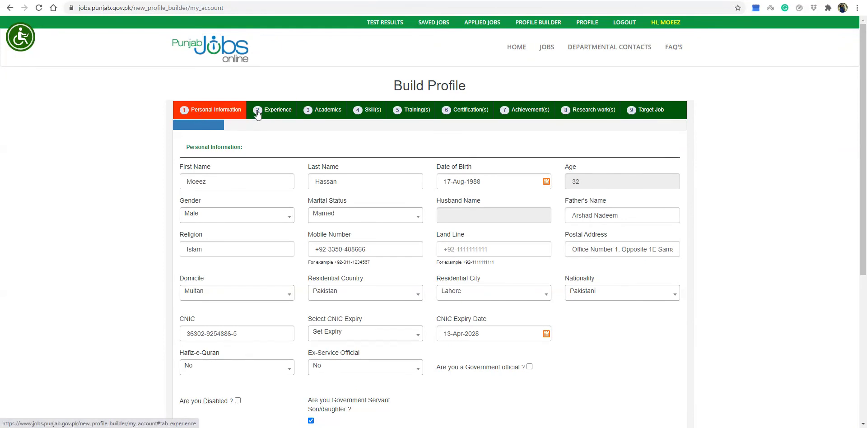
left_click(272, 110)
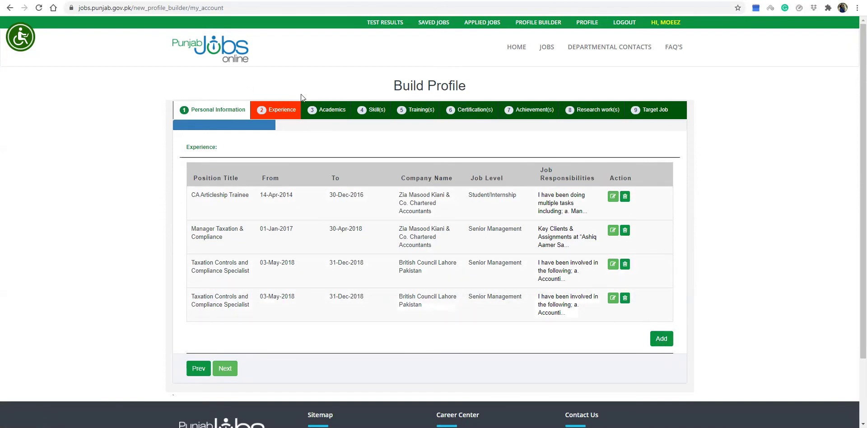
left_click(325, 110)
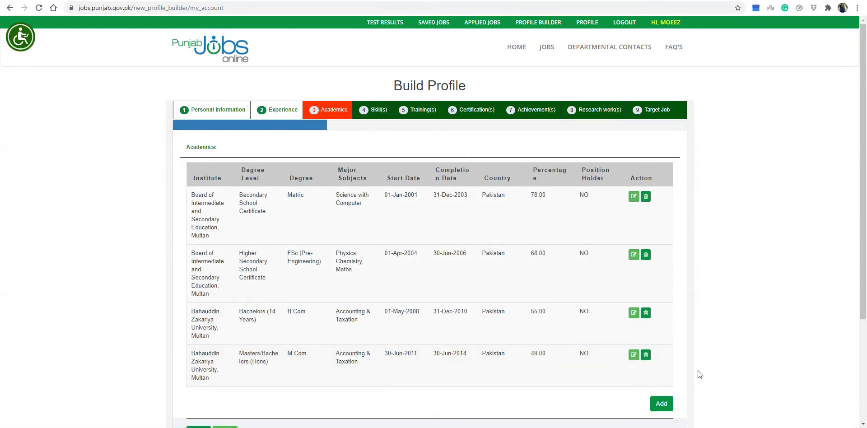
Step: Start a new entry in the profile's skills section with skill Communication and level Expert
left_click(371, 113)
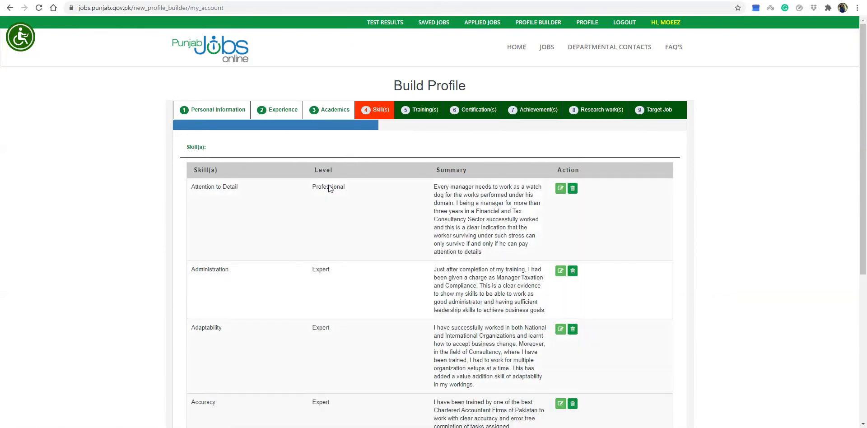
scroll(399, 239, "down", 3)
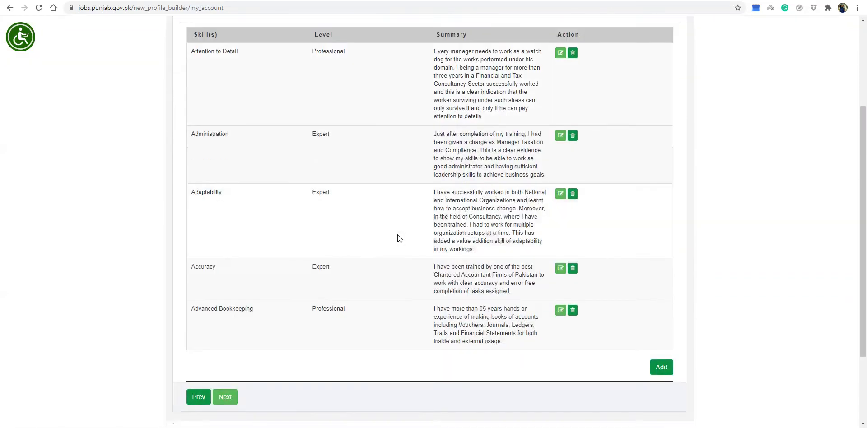
left_click(663, 367)
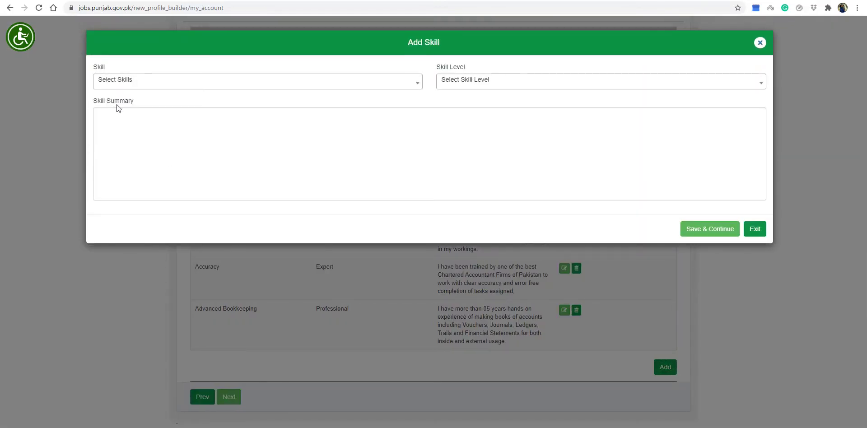
left_click(415, 84)
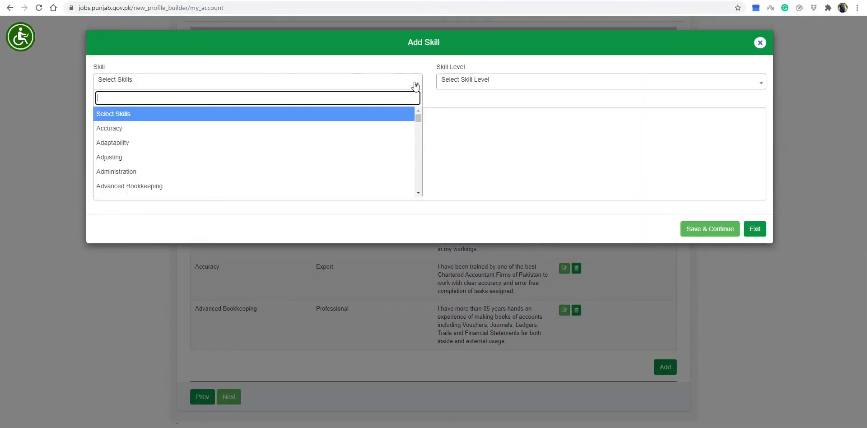
type("cOM")
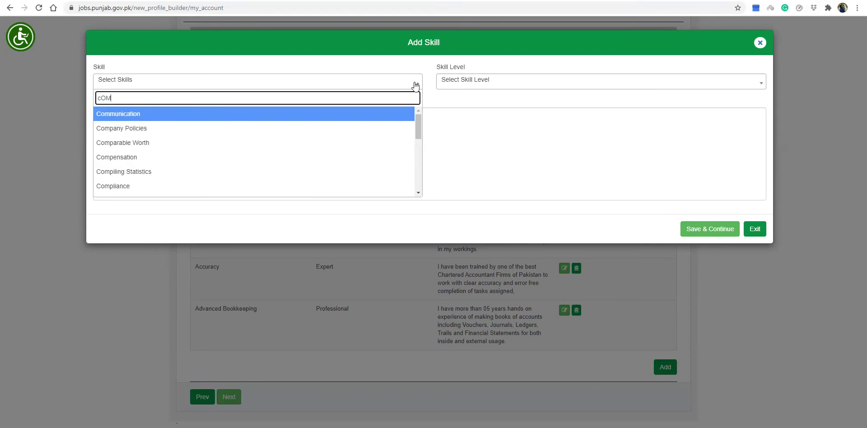
left_click(372, 114)
left_click(515, 88)
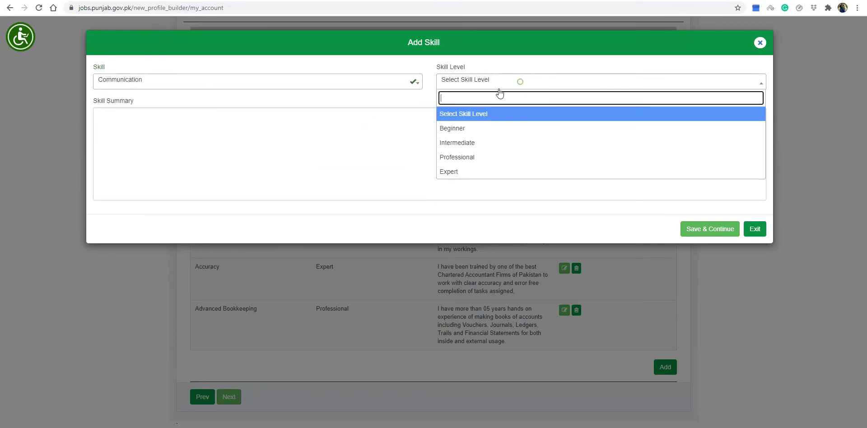
left_click(476, 172)
Step: Enter the skill summary "I have a sound communication skills in both oral and written communication.", save the skill and close the form
left_click(197, 129)
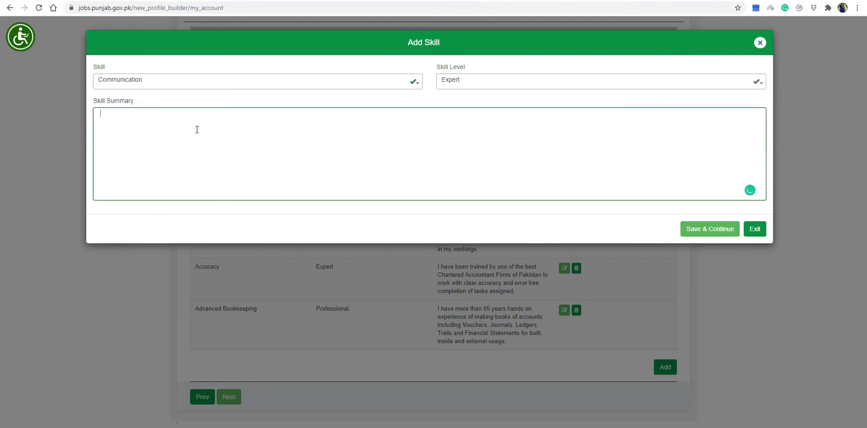
type("I have a sound")
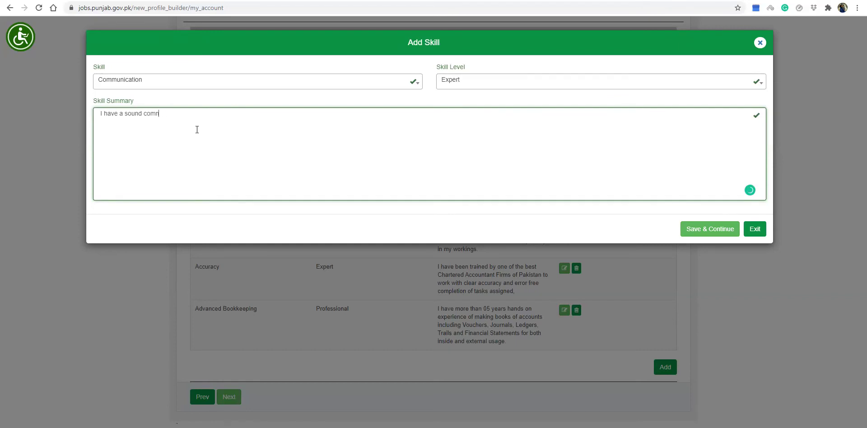
type("communication skills in both or")
type("al an")
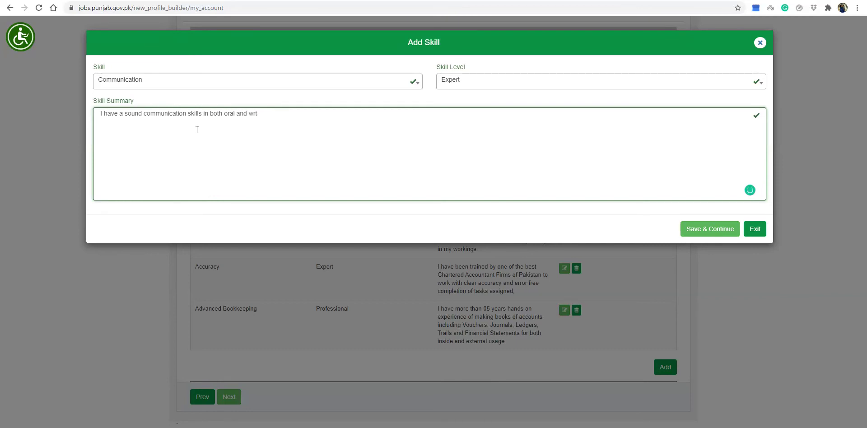
type("d written communication.")
left_click(729, 225)
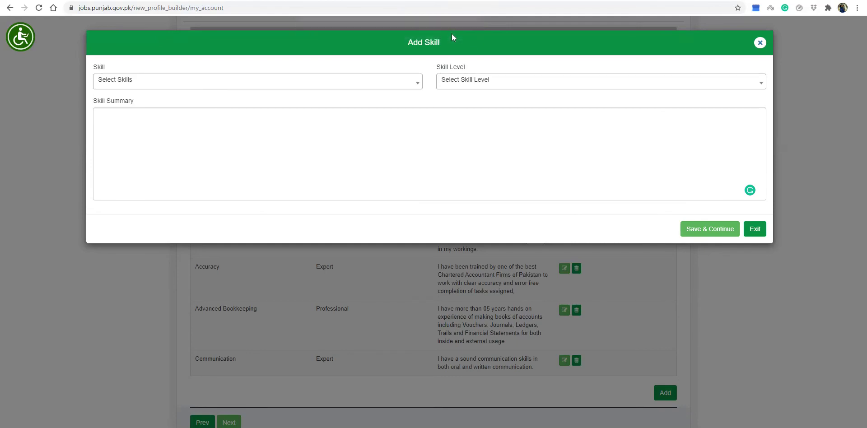
left_click(760, 43)
Step: Review the trainings, certifications, achievements and research works sections of the profile
scroll(546, 164, "up", 3)
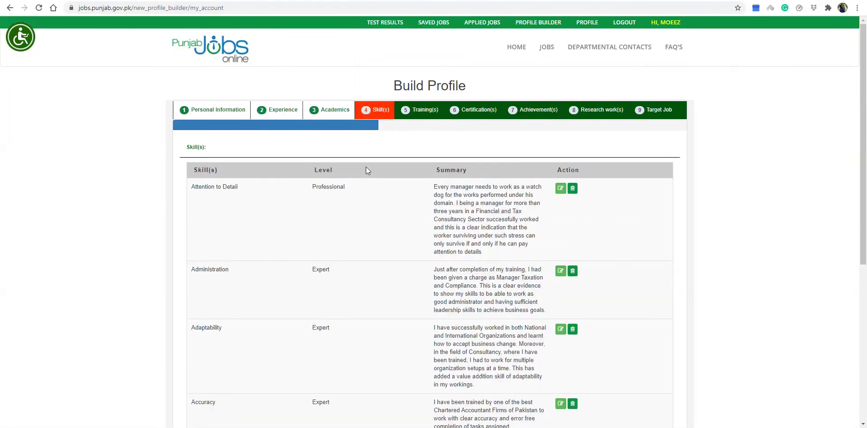
left_click(424, 111)
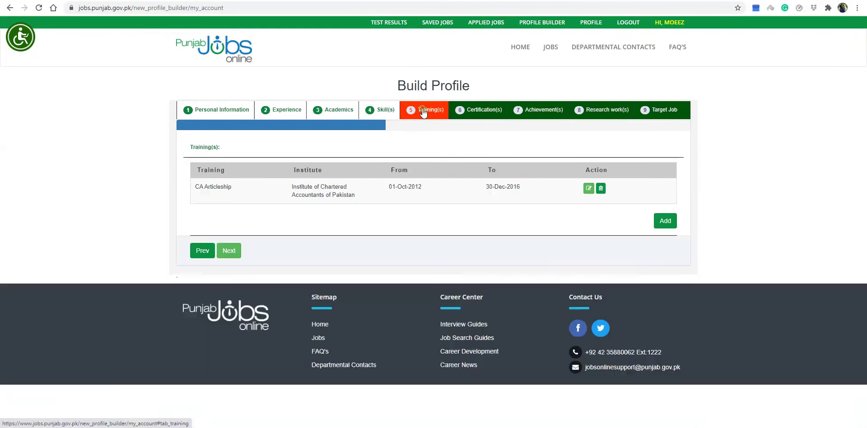
left_click(482, 113)
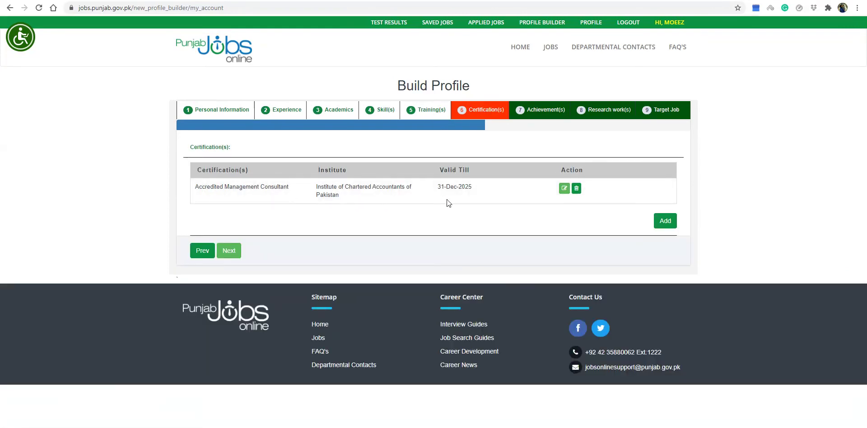
left_click(546, 112)
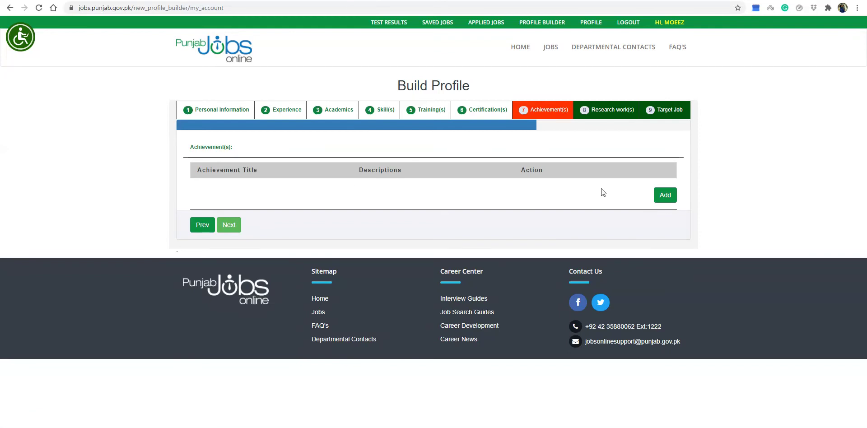
left_click(615, 111)
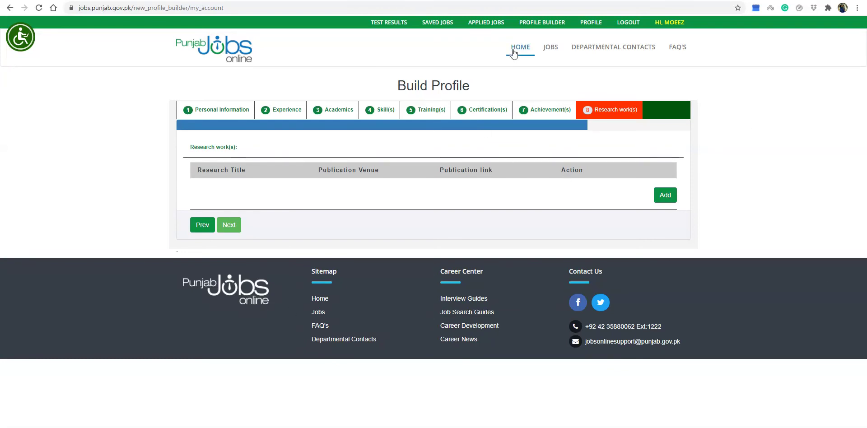
Step: Browse the available jobs list and go to page 5 of the vacancies
left_click(548, 48)
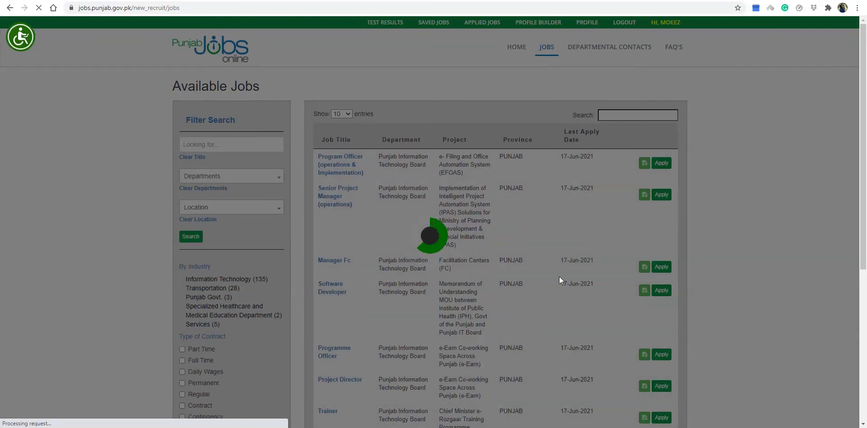
scroll(425, 213, "down", 4)
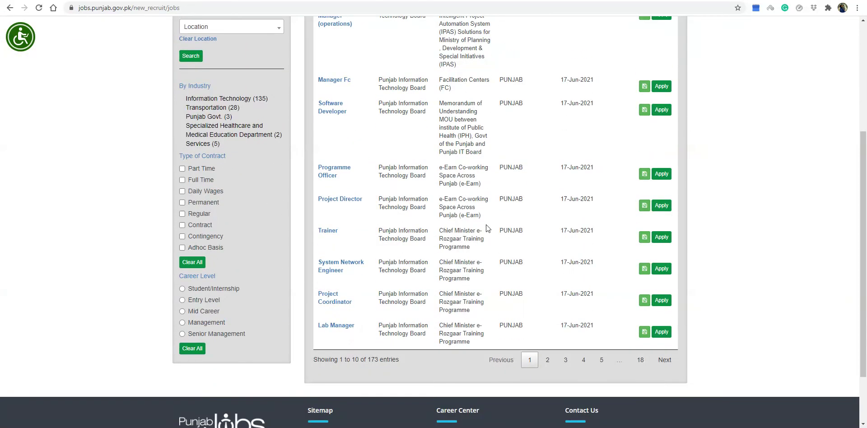
scroll(487, 224, "up", 1)
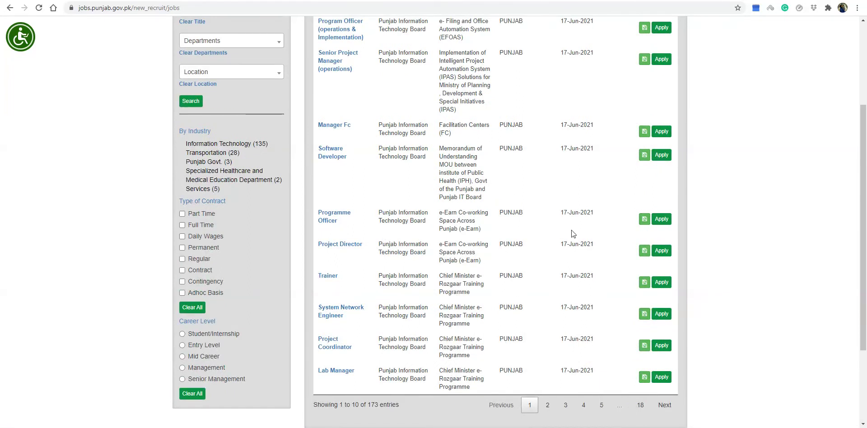
scroll(449, 244, "up", 3)
scroll(449, 244, "down", 2)
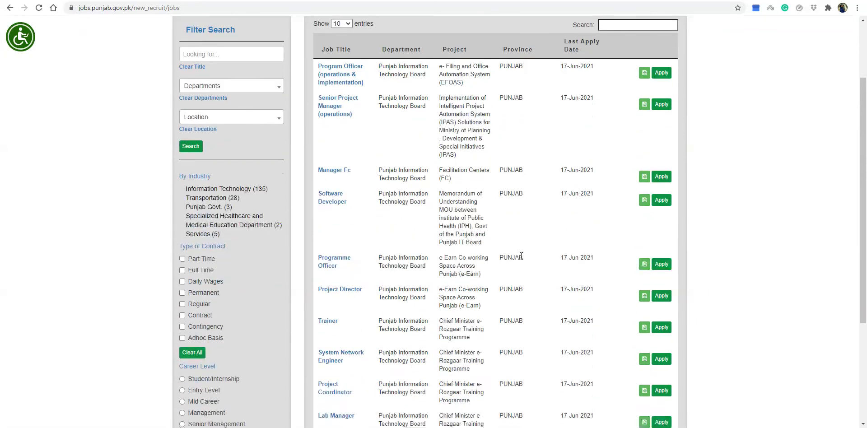
scroll(509, 242, "up", 2)
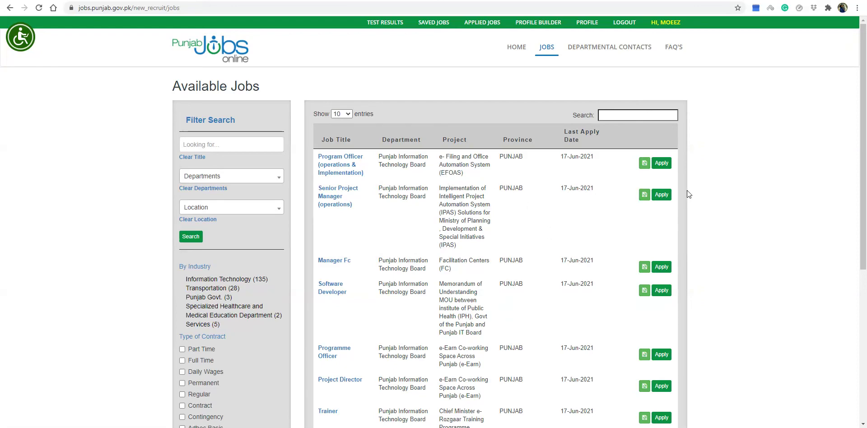
scroll(645, 169, "down", 2)
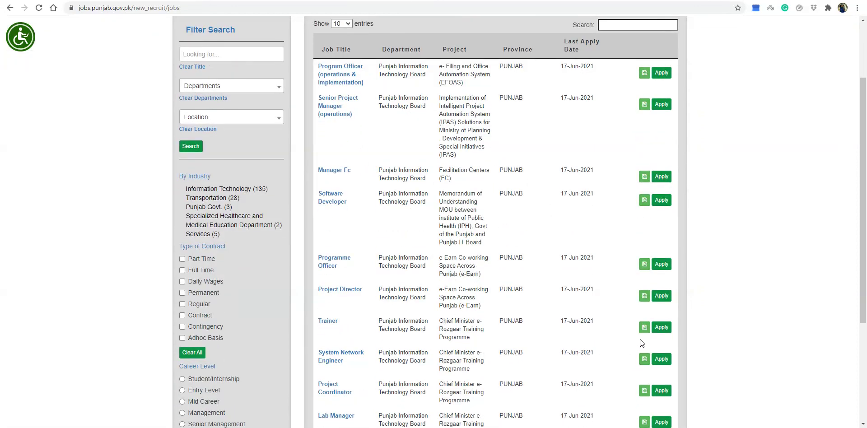
scroll(641, 344, "down", 4)
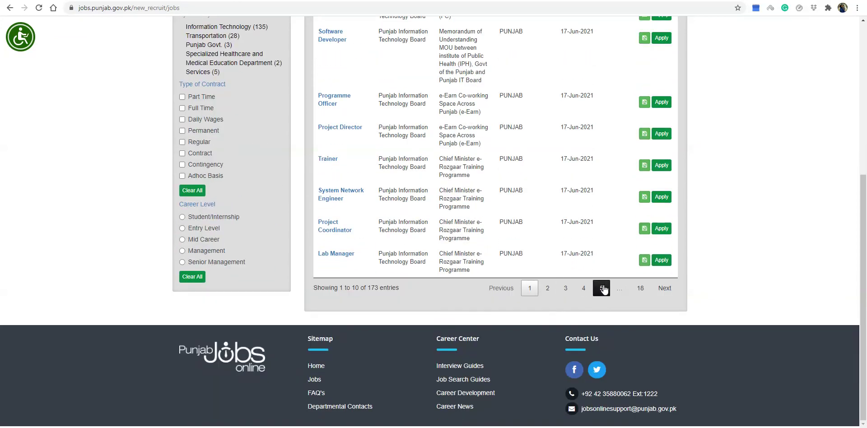
left_click(602, 289)
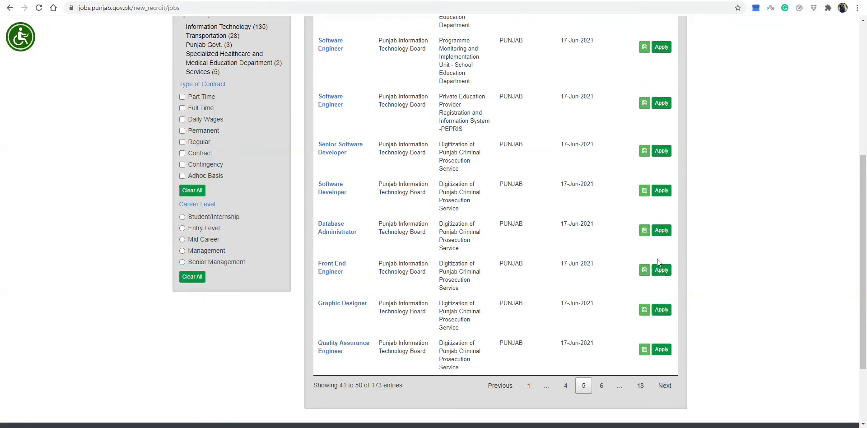
Step: Open the Front End Engineer vacancy of the Punjab Criminal Prosecution Service digitization project and save the job
left_click(659, 271)
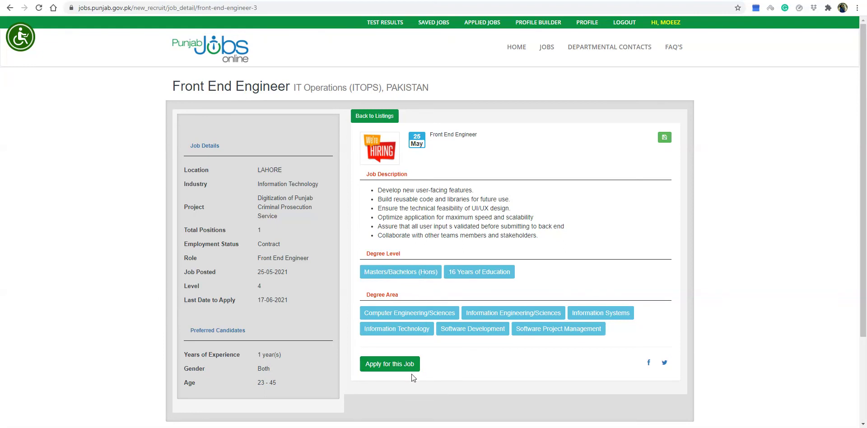
left_click(665, 139)
left_click(665, 141)
left_click(664, 141)
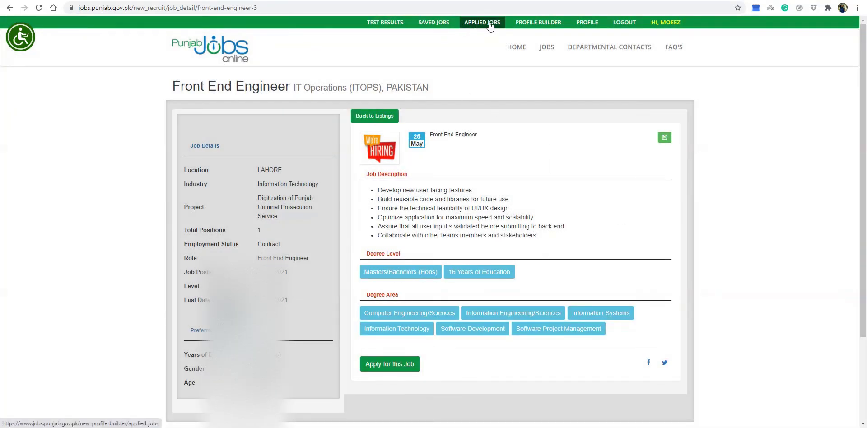
Step: Open the list of saved jobs and review it together with the personal information and target job details
left_click(433, 24)
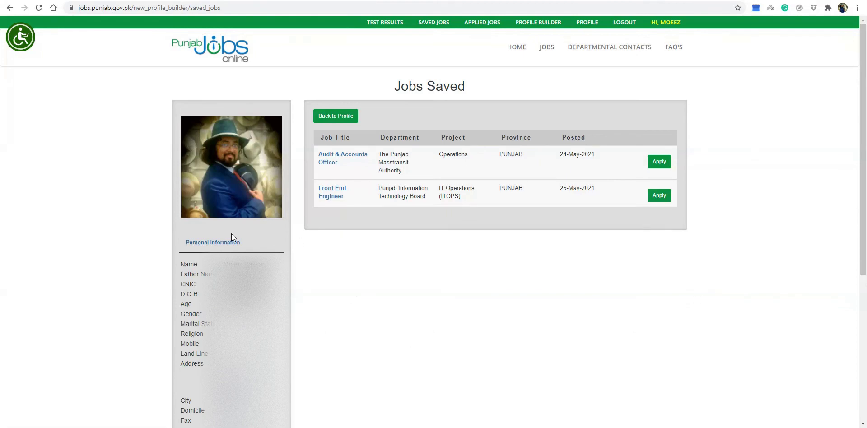
scroll(232, 234, "down", 2)
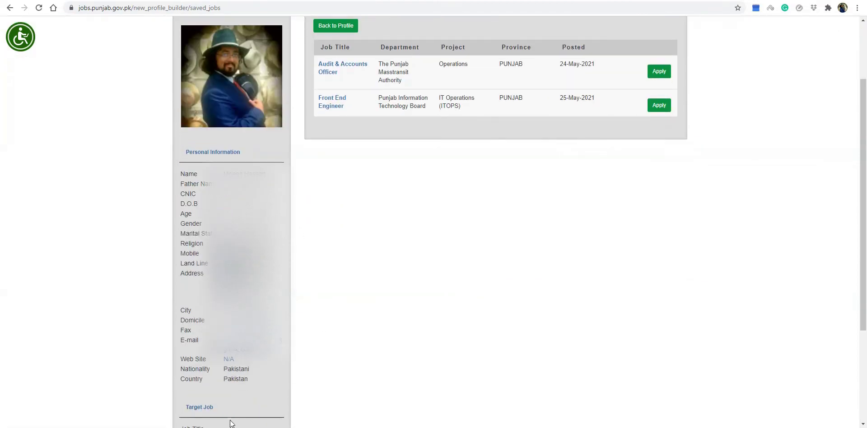
scroll(253, 343, "down", 3)
scroll(255, 307, "up", 2)
scroll(255, 307, "up", 1)
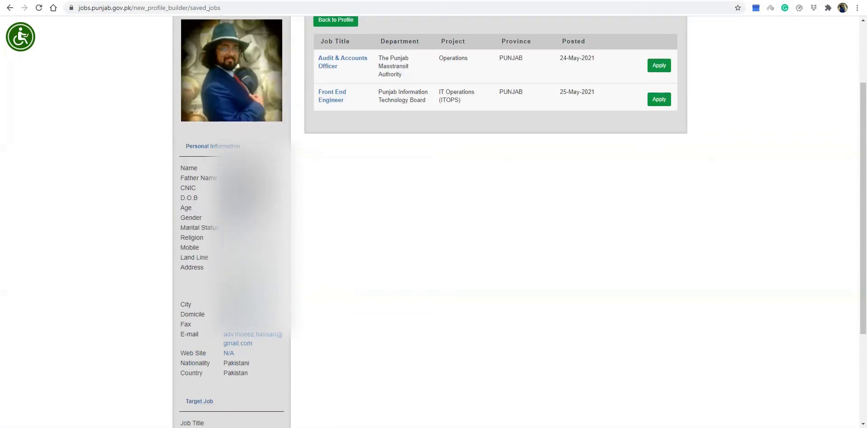
scroll(256, 302, "down", 1)
scroll(255, 308, "up", 3)
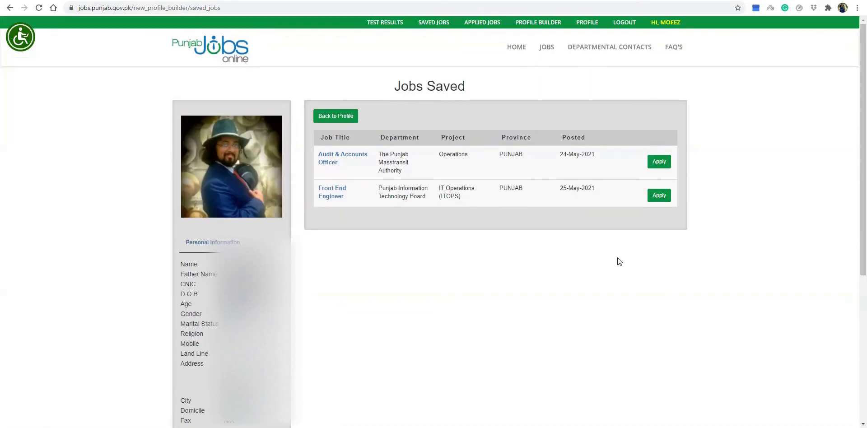